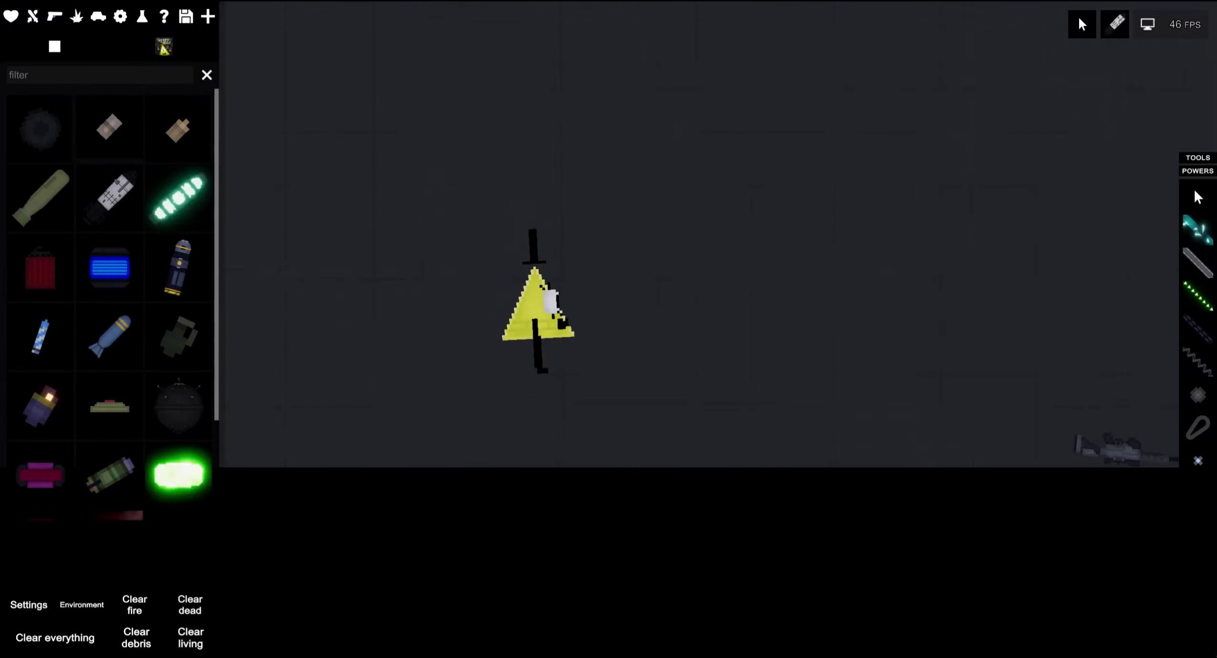
# Spawn a Fusion Bomb beside the triangle character to trigger a blinding explosion.
pyautogui.click(703, 285)
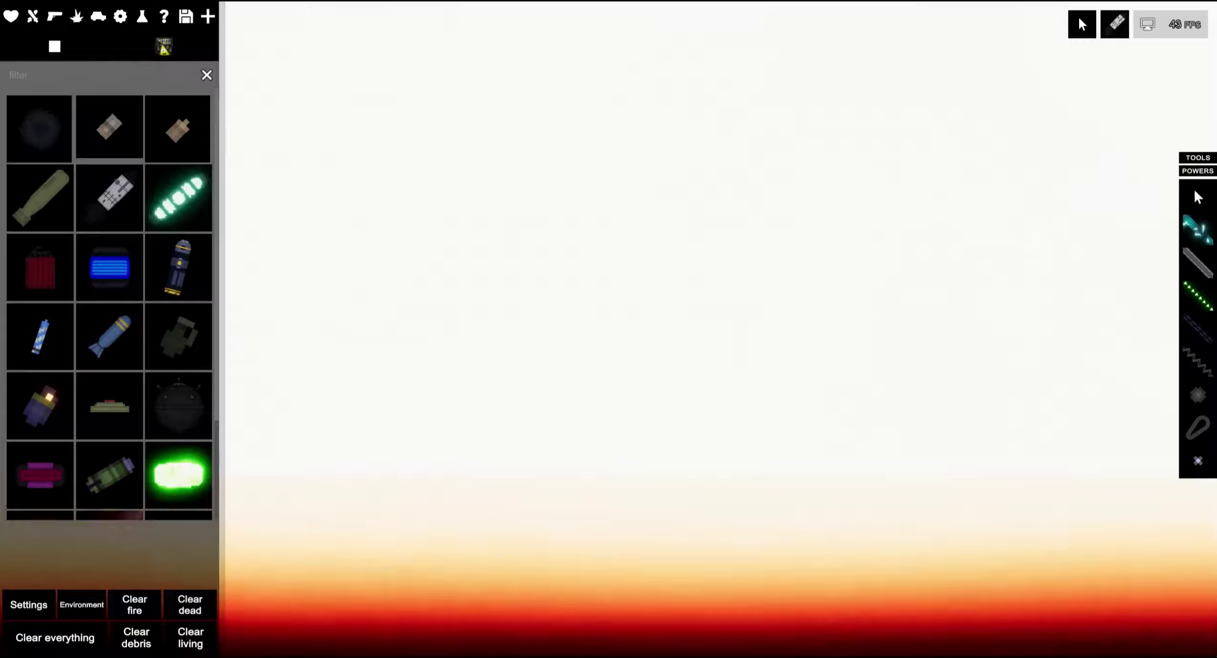